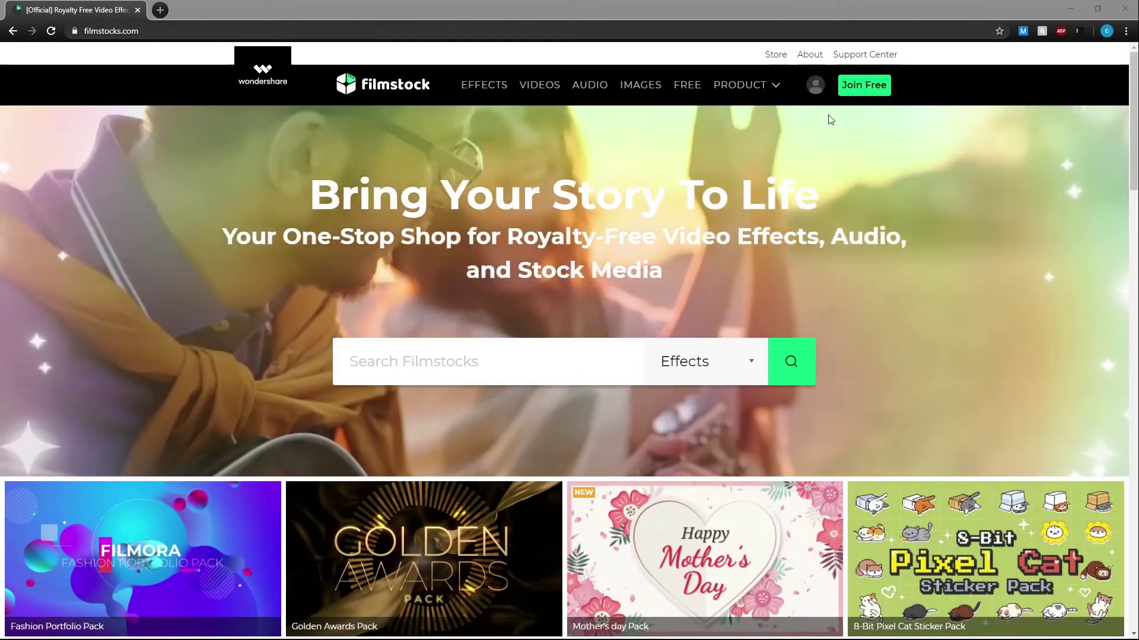
Step: Go to Subscription Download from the Filmstock account avatar menu
click(815, 85)
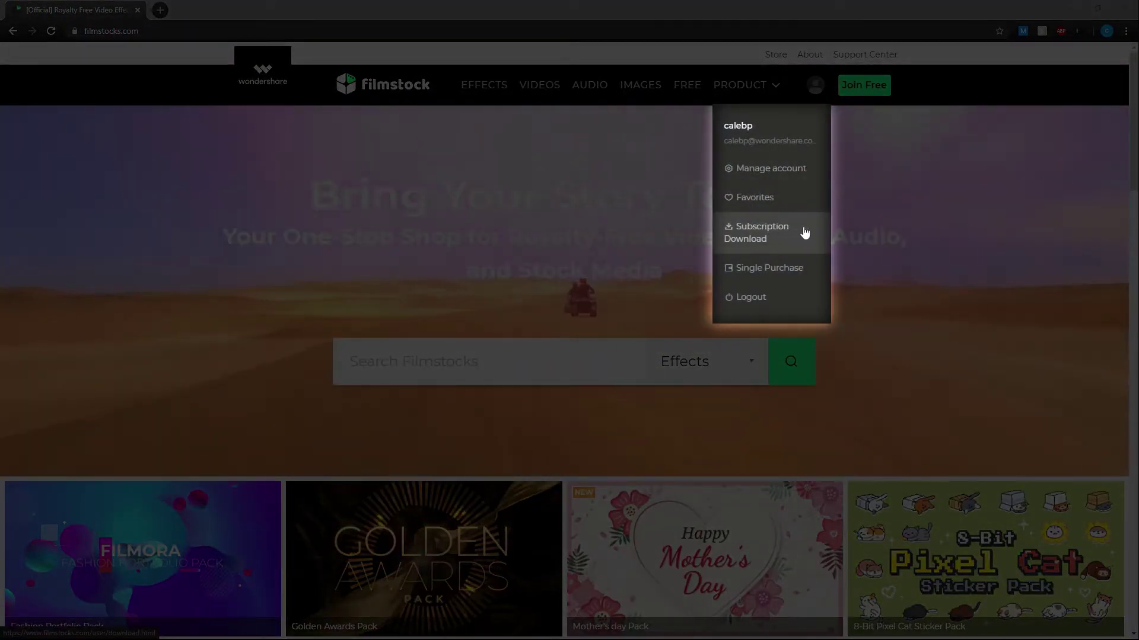
click(804, 233)
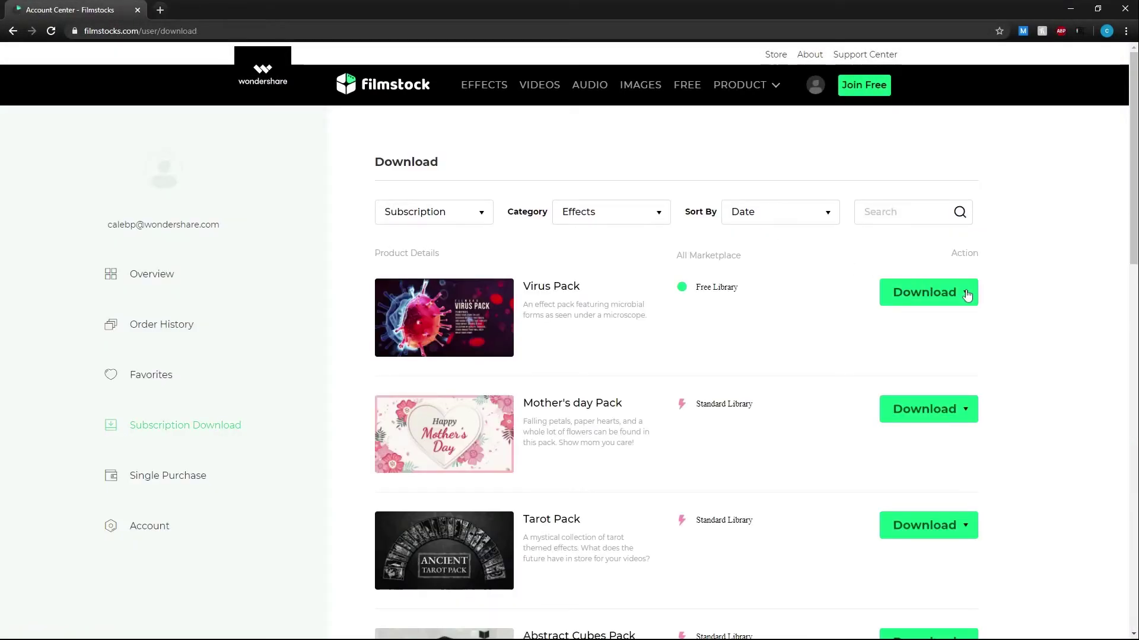
scroll(974, 307, down, 1)
scroll(975, 308, down, 2)
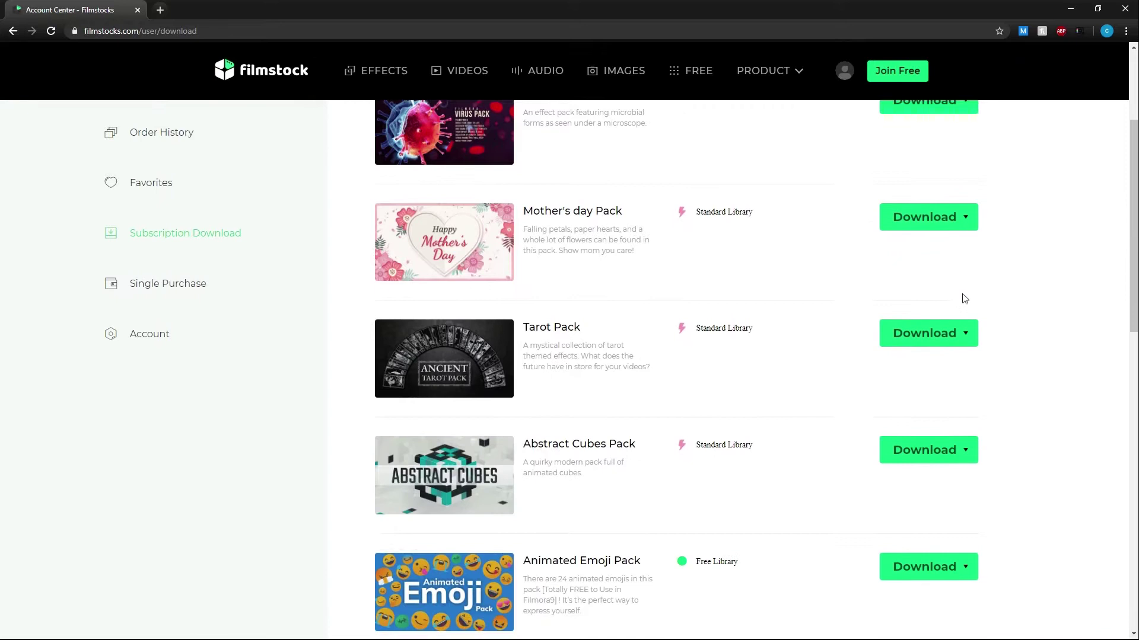
scroll(974, 307, down, 1)
scroll(823, 318, up, 4)
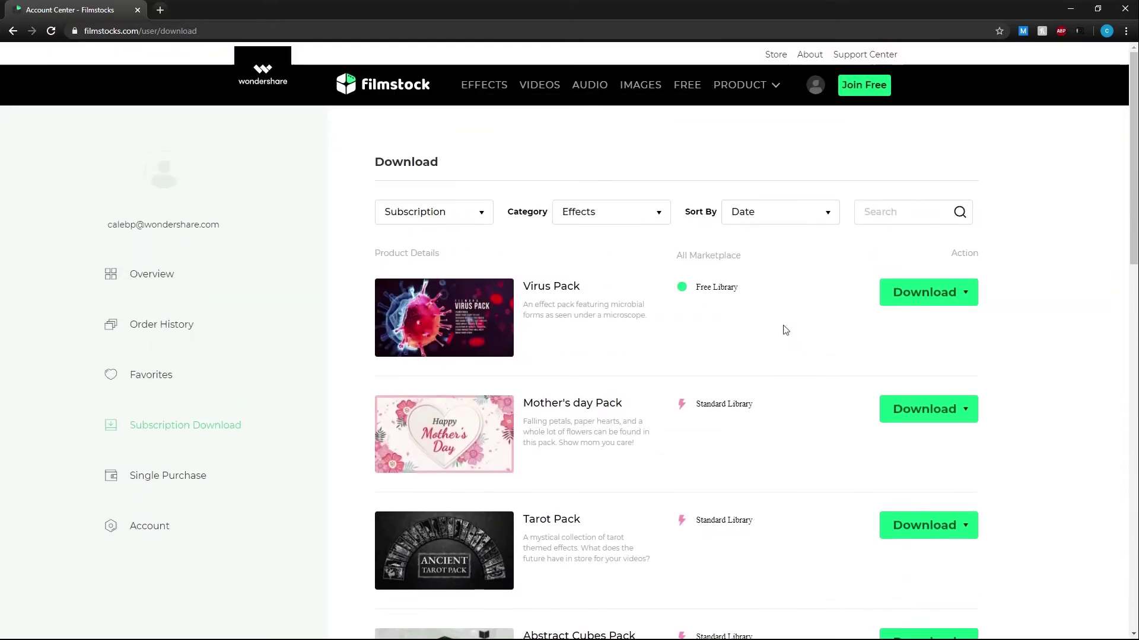
Step: Check the Single Purchase section, which shows no items
click(178, 481)
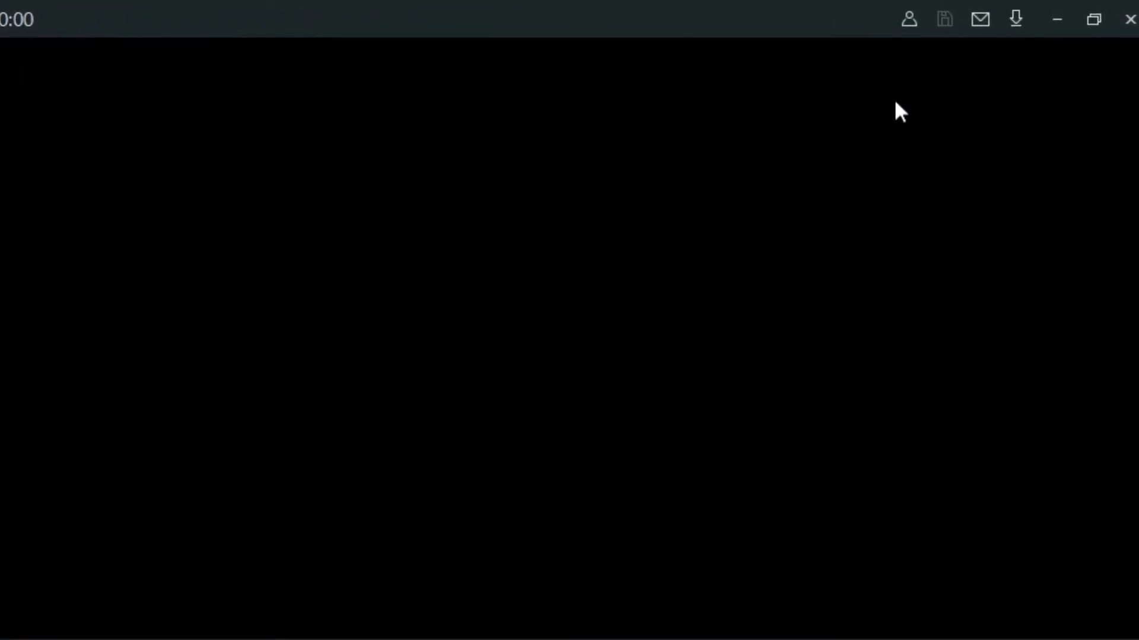
Step: Open the Filmora9 account window to view the Lifetime Plan details
click(908, 19)
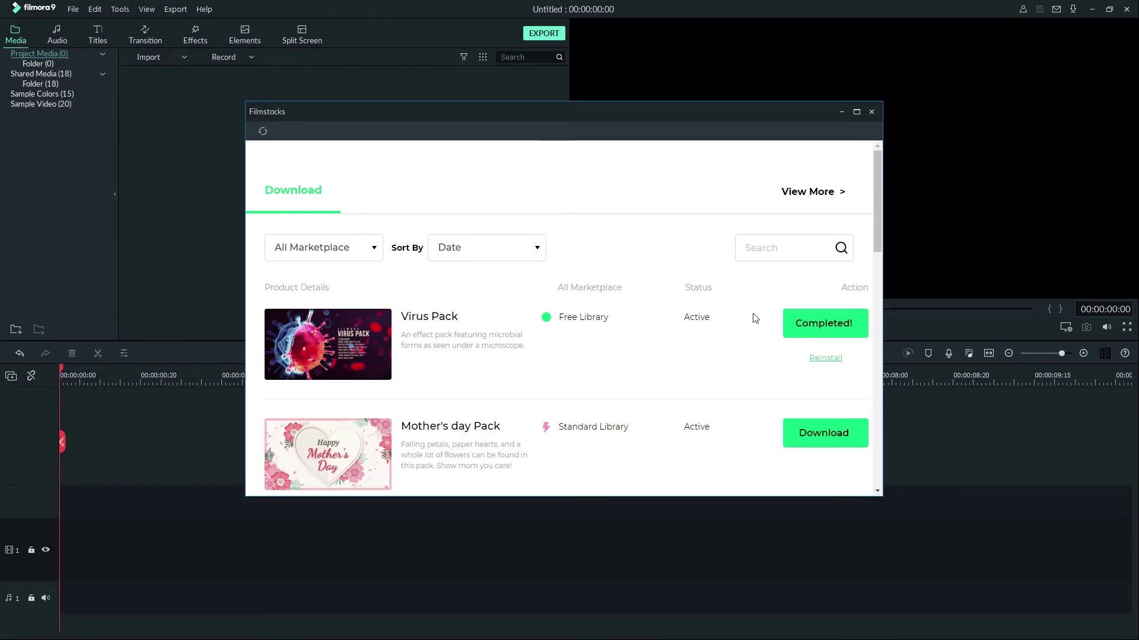
scroll(752, 313, down, 1)
scroll(750, 313, down, 1)
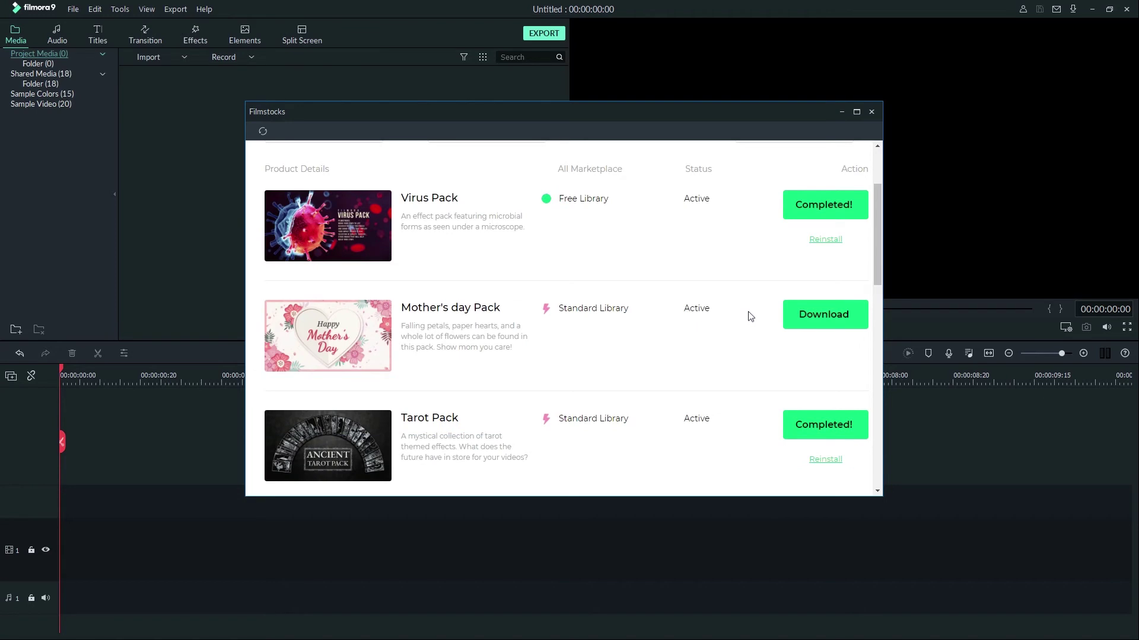
Step: Start downloading the Mother's Day Pack in the Filmstocks installer
click(824, 313)
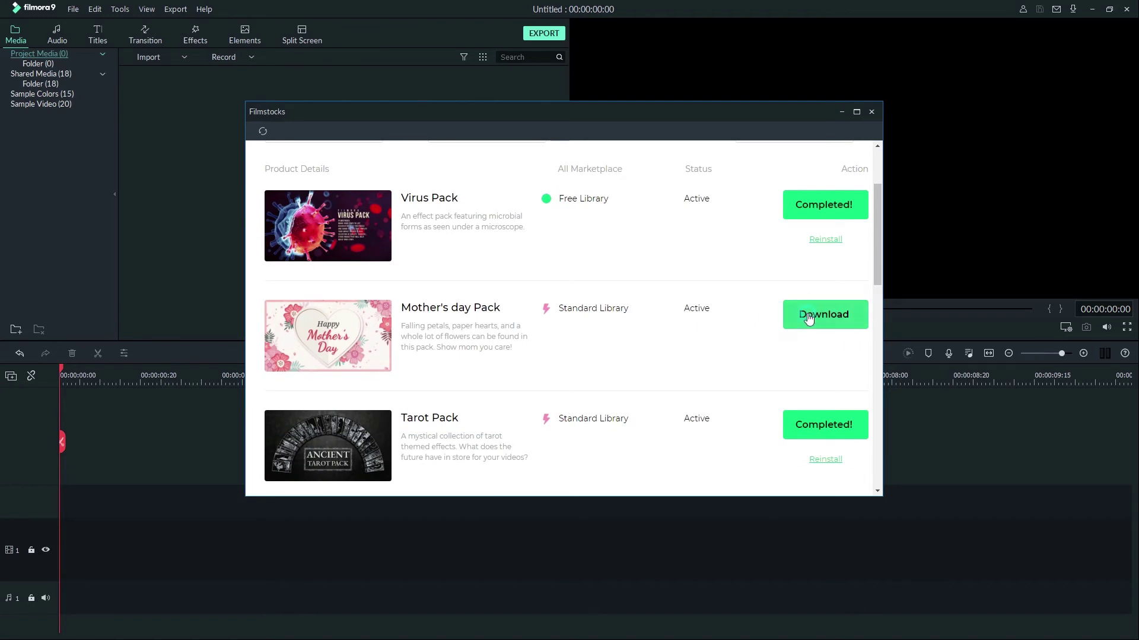